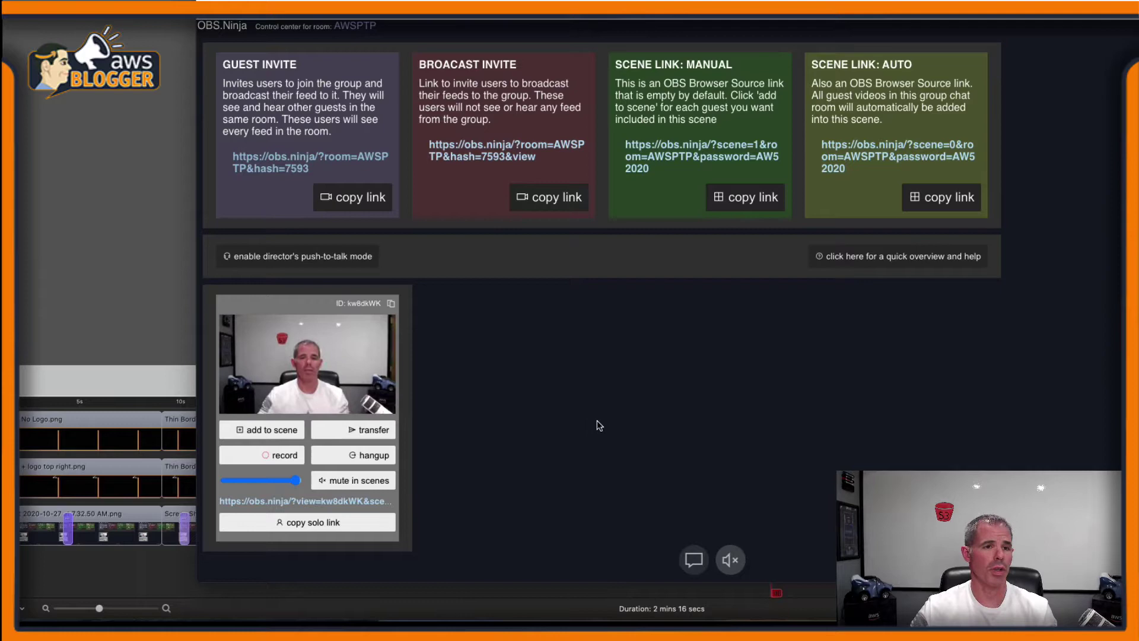
# Copy the guest invite, broadcast invite and manual scene links, then switch to OBS Studio.
pyautogui.moveTo(315, 156); pyautogui.dragTo(309, 143)
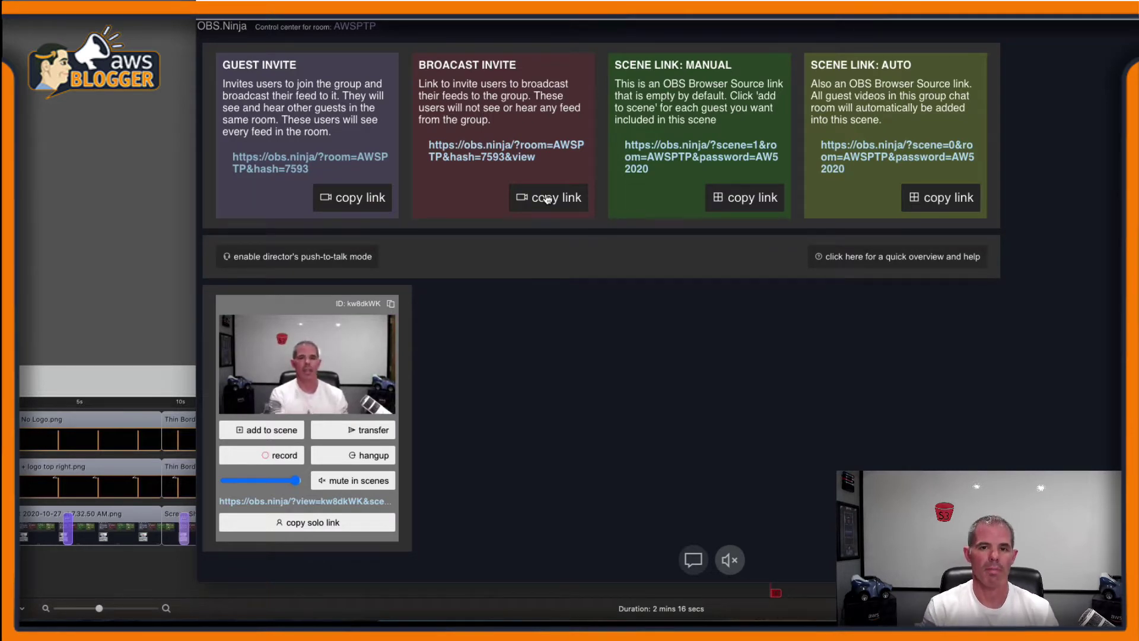
pyautogui.click(523, 195)
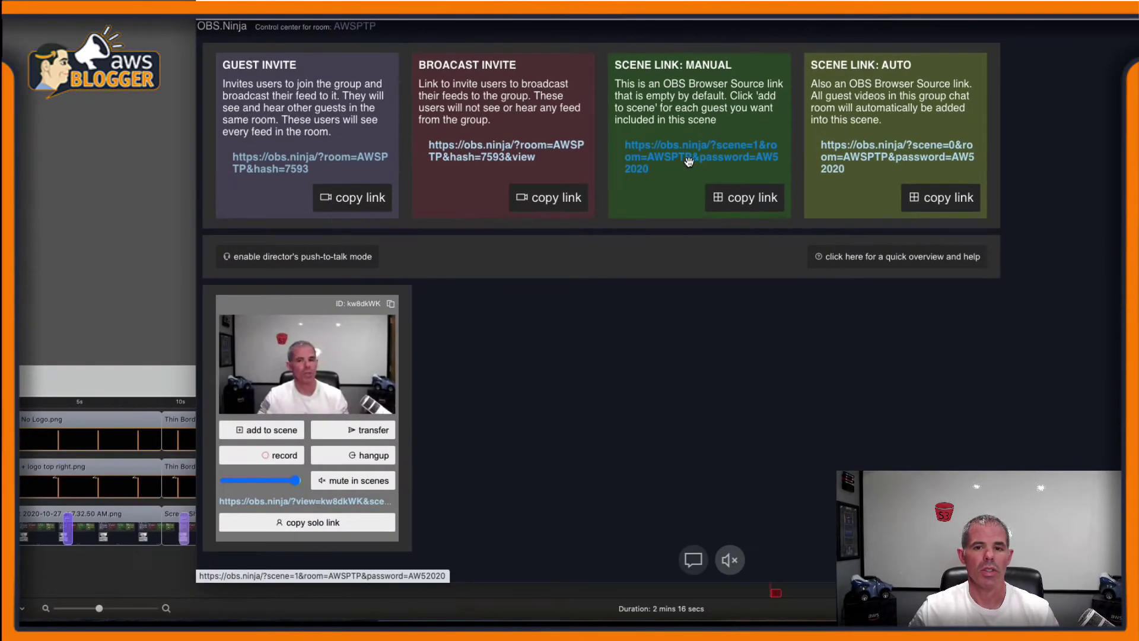
pyautogui.click(752, 205)
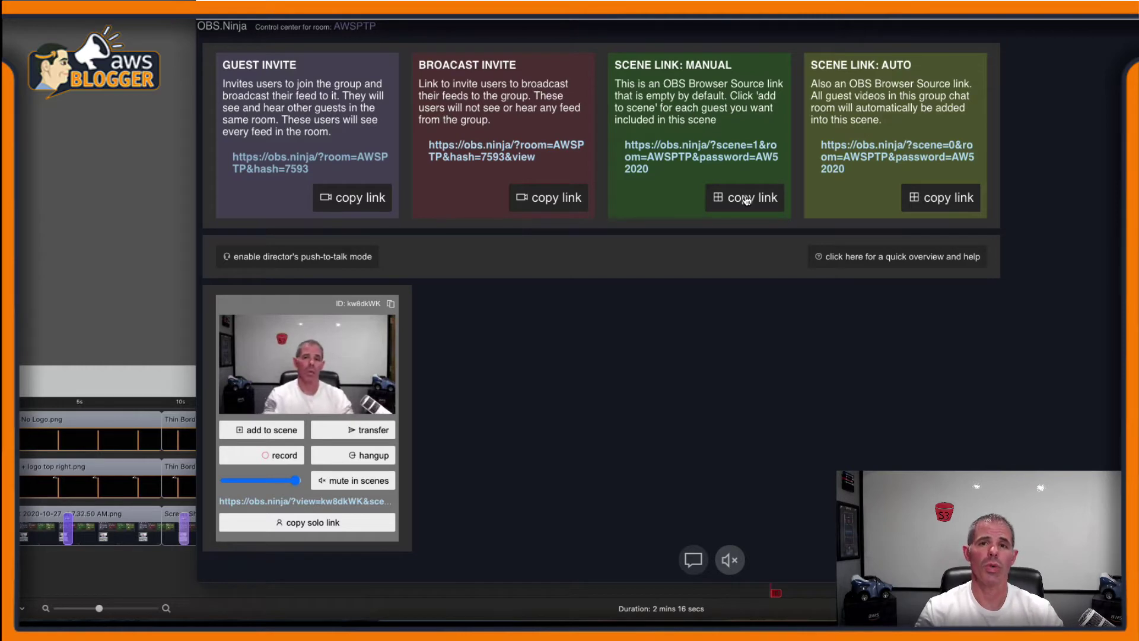
pyautogui.press('super+Tab')
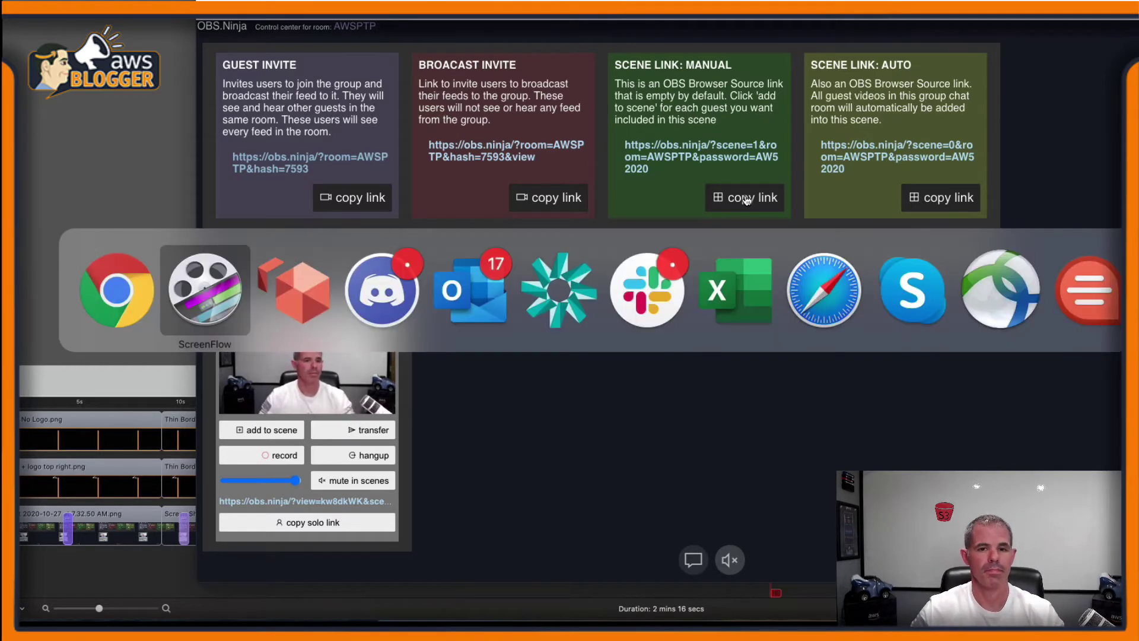
# In the 'Interview - 2 people' scene, point the full-screen browser source at the manual scene link.
pyautogui.click(46, 35)
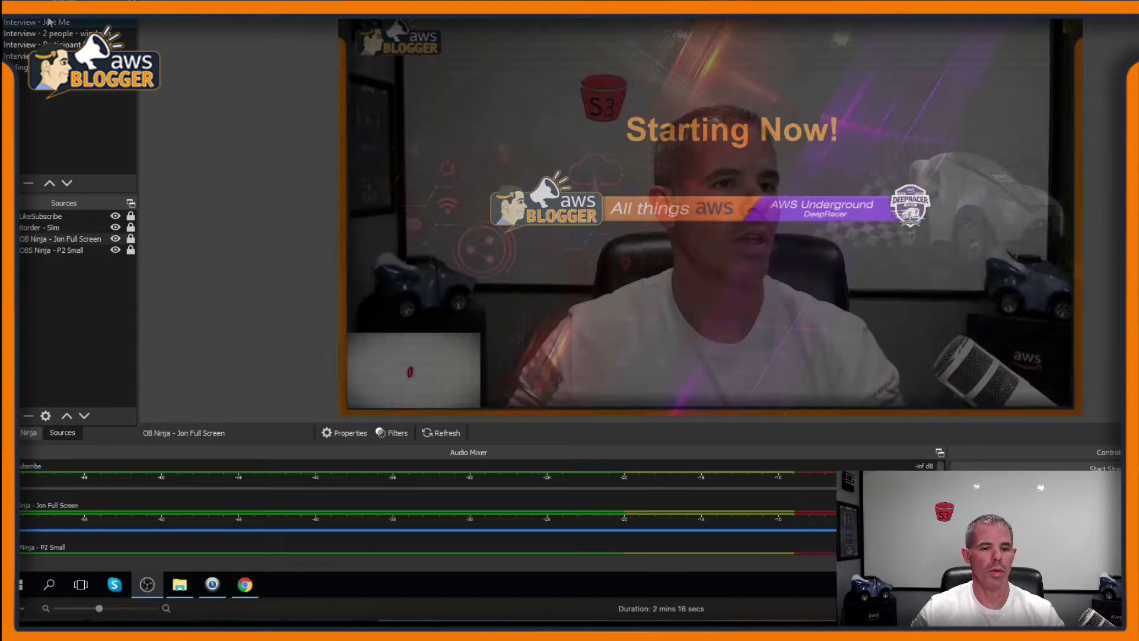
pyautogui.doubleClick(63, 240)
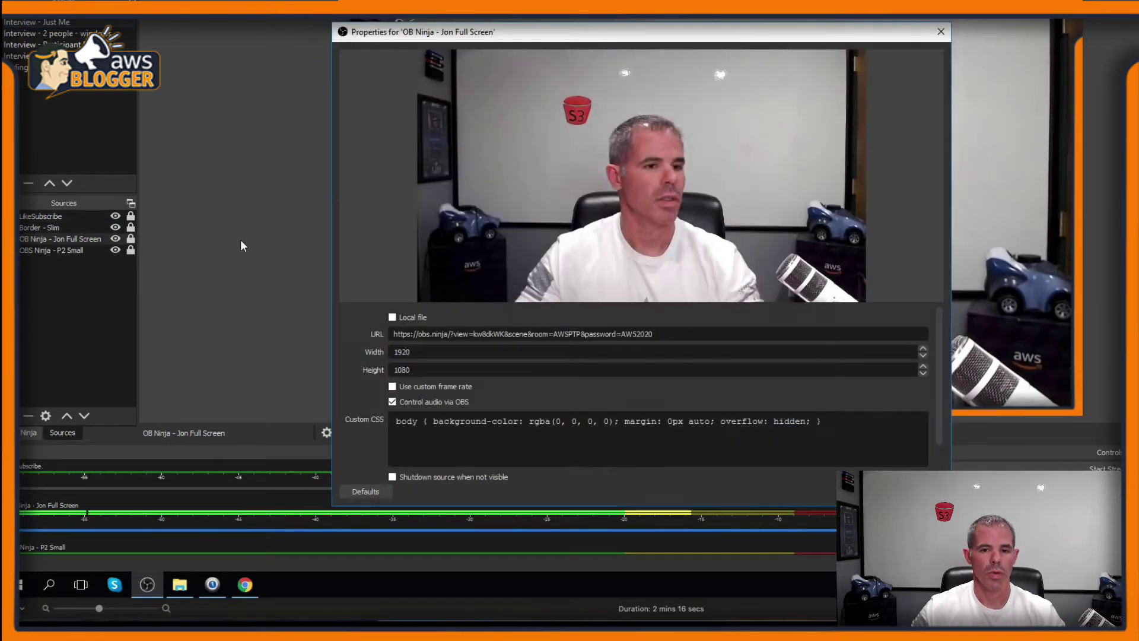
pyautogui.moveTo(652, 334); pyautogui.dragTo(287, 336)
pyautogui.hotkey('ctrl', 'c')
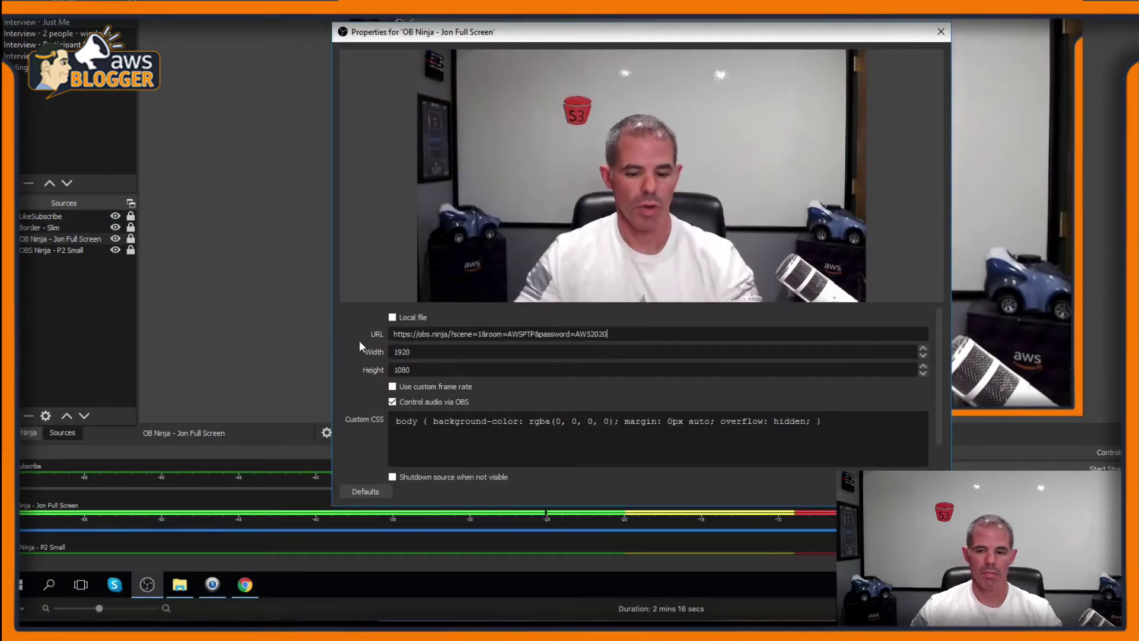
pyautogui.press('Escape')
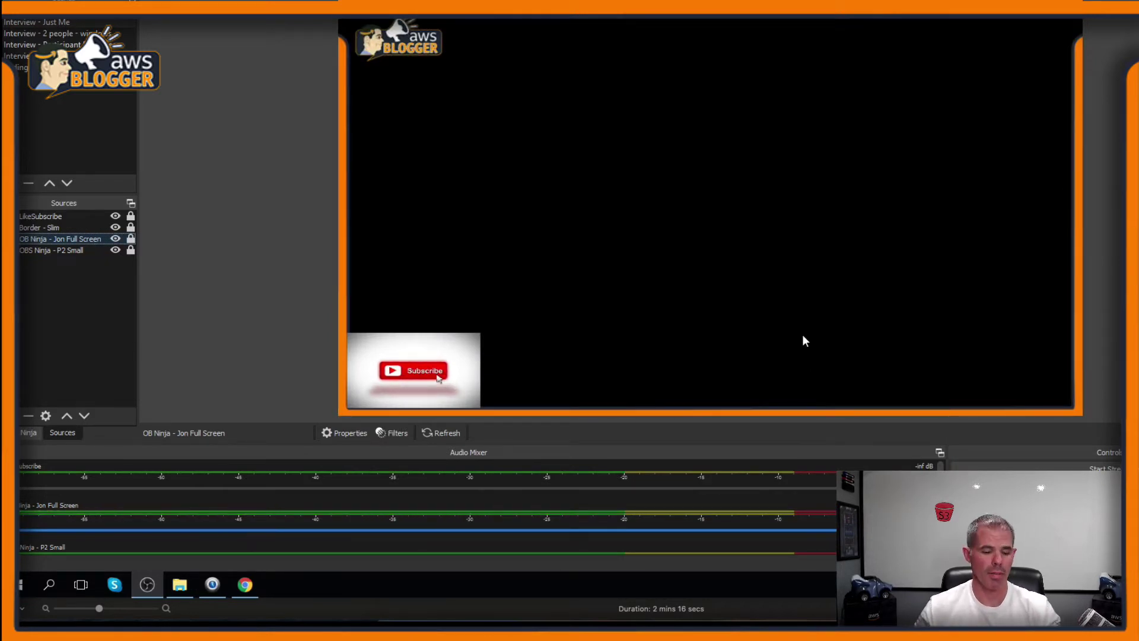
# Add the guest's video to the manual scene and confirm it fills the OBS preview.
pyautogui.press('super+Tab')
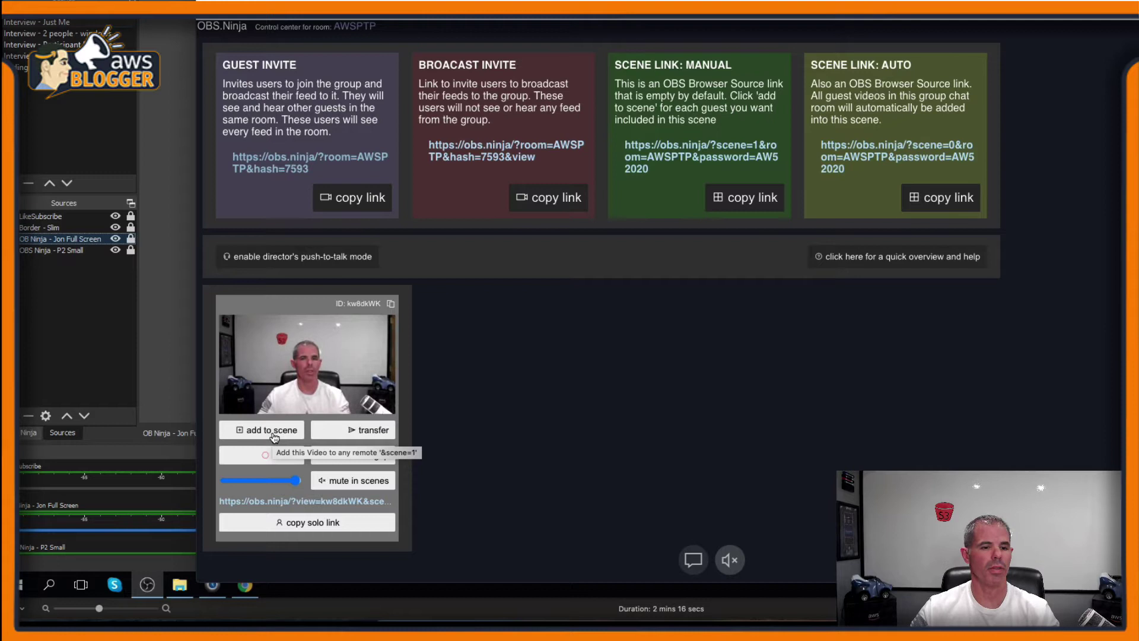
pyautogui.click(274, 438)
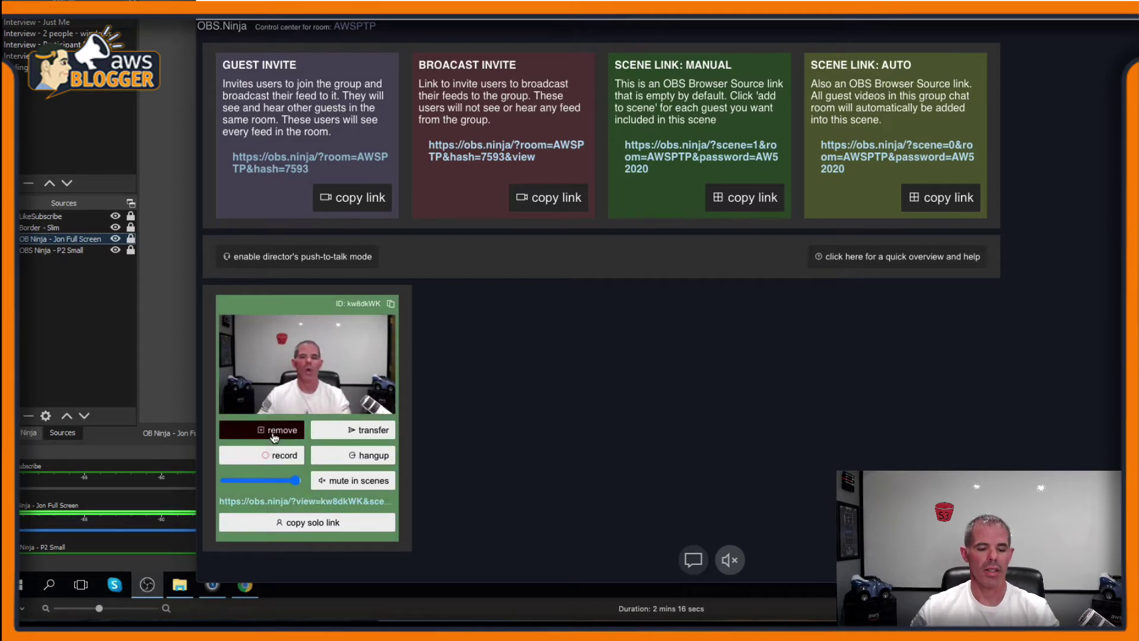
pyautogui.hotkey('alt', 'Tab')
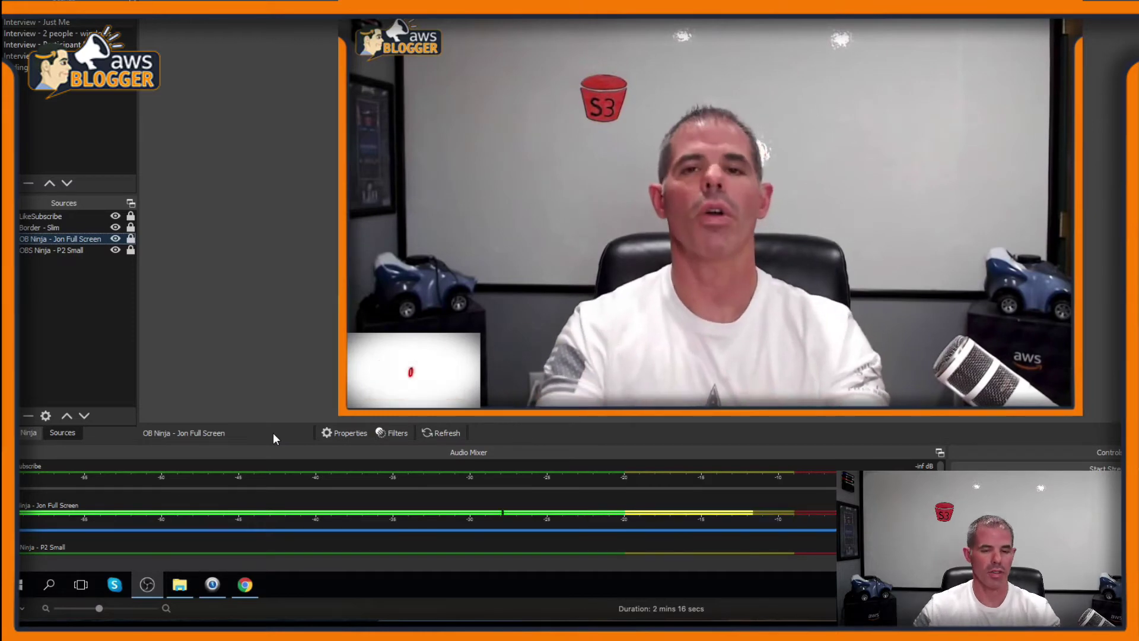
pyautogui.hotkey('alt', 'Tab')
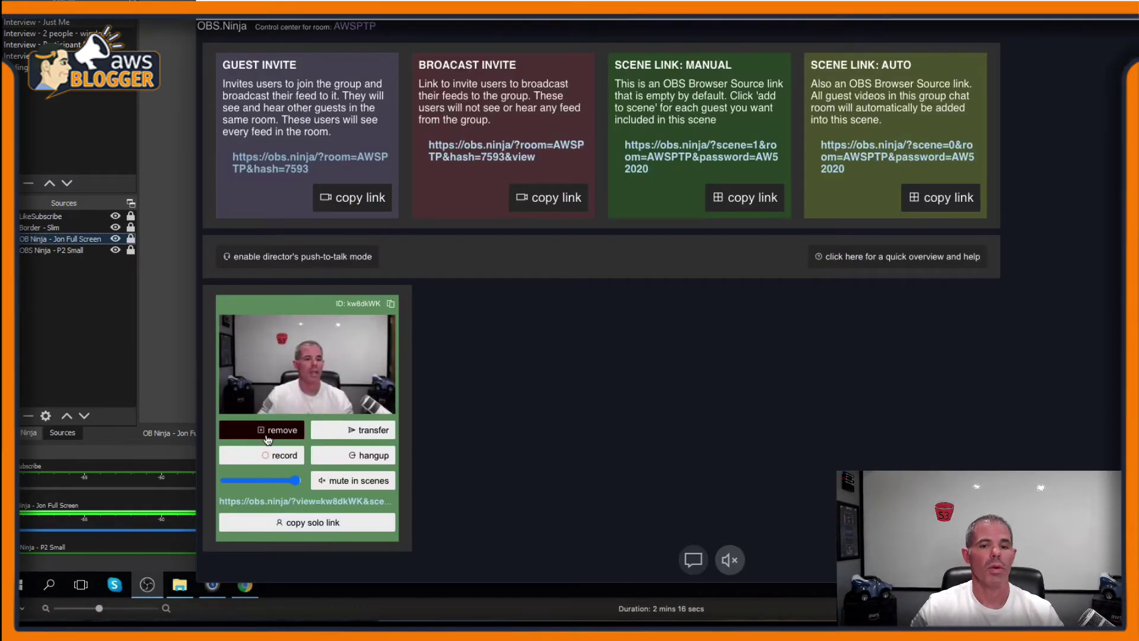
# Remove the guest from the manual scene and switch the full-screen source to the automatic scene link.
pyautogui.click(274, 436)
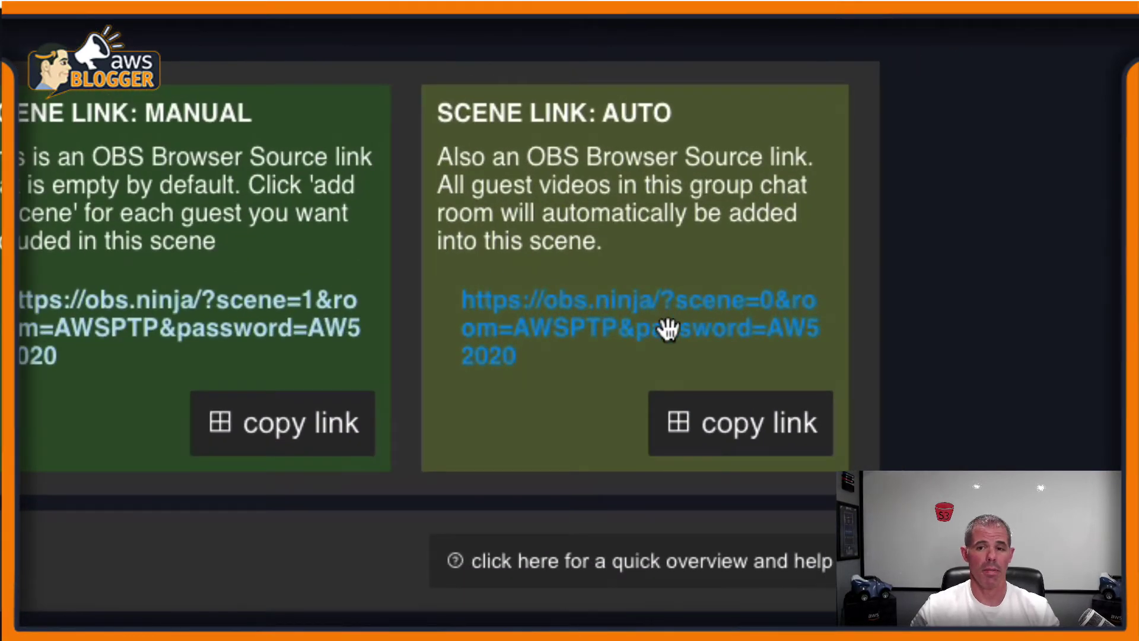
pyautogui.click(669, 330)
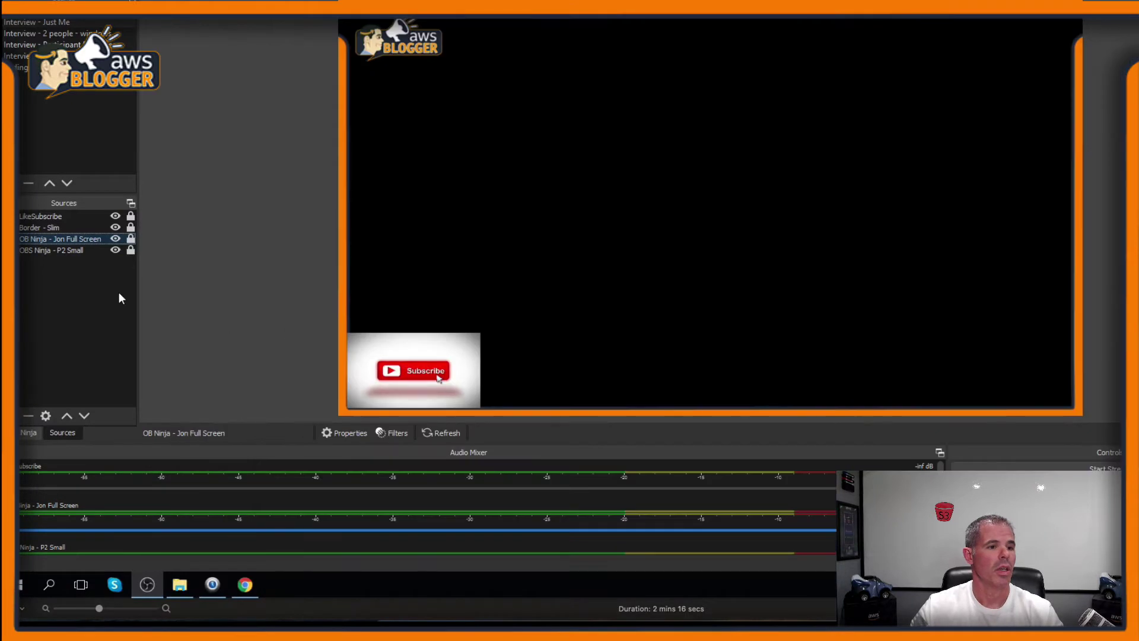
pyautogui.doubleClick(83, 238)
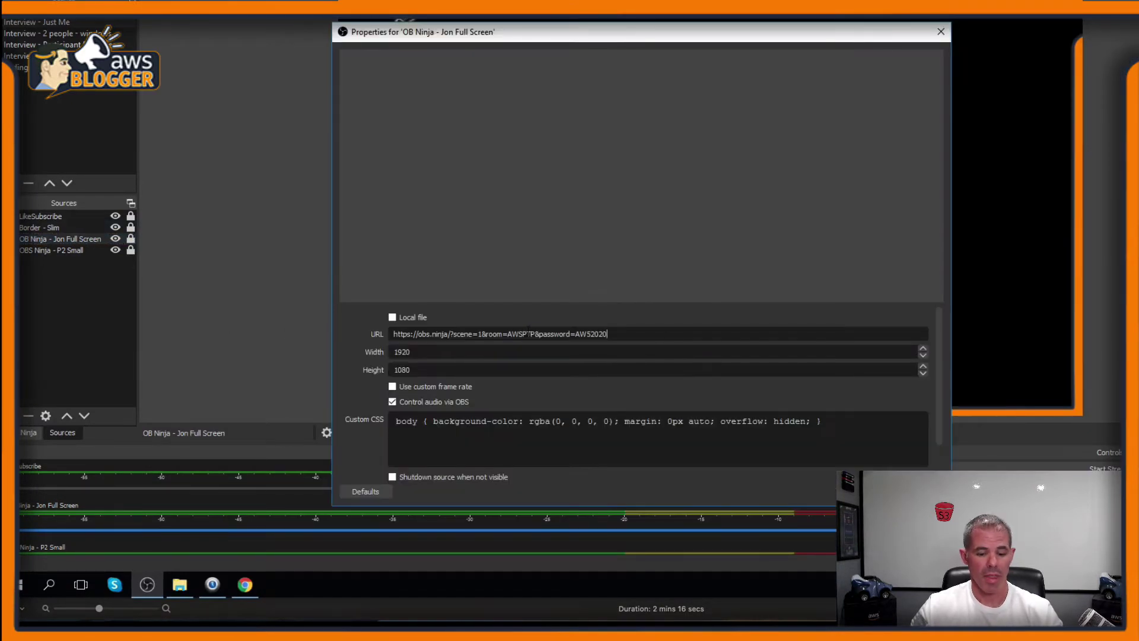
pyautogui.hotkey('ctrl', 'a')
pyautogui.hotkey('ctrl', 'v')
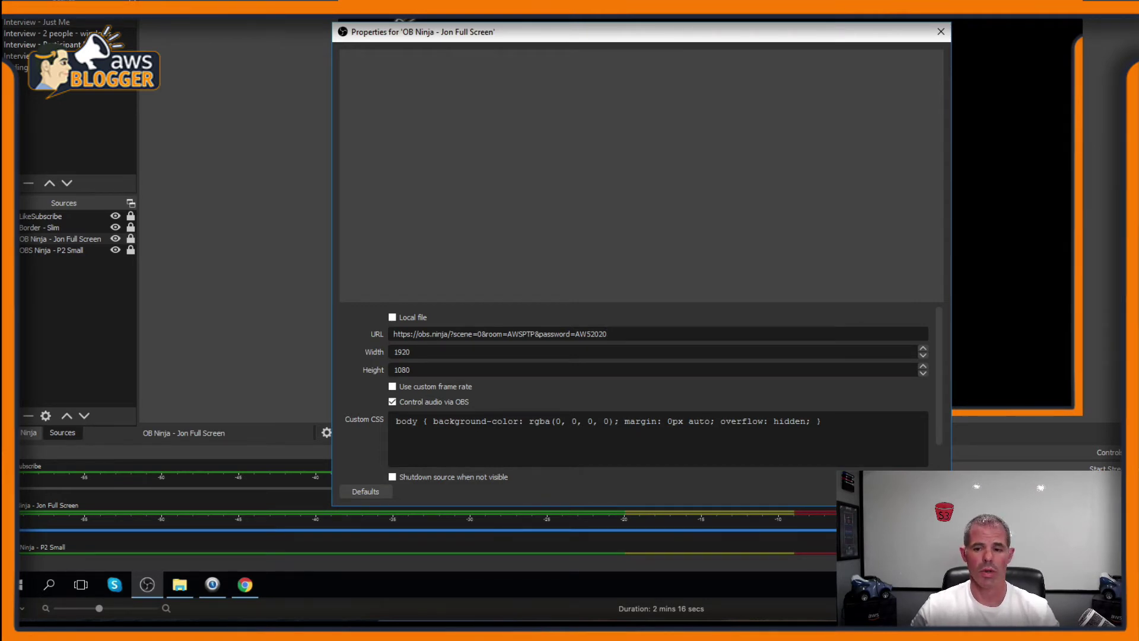
pyautogui.press('Return')
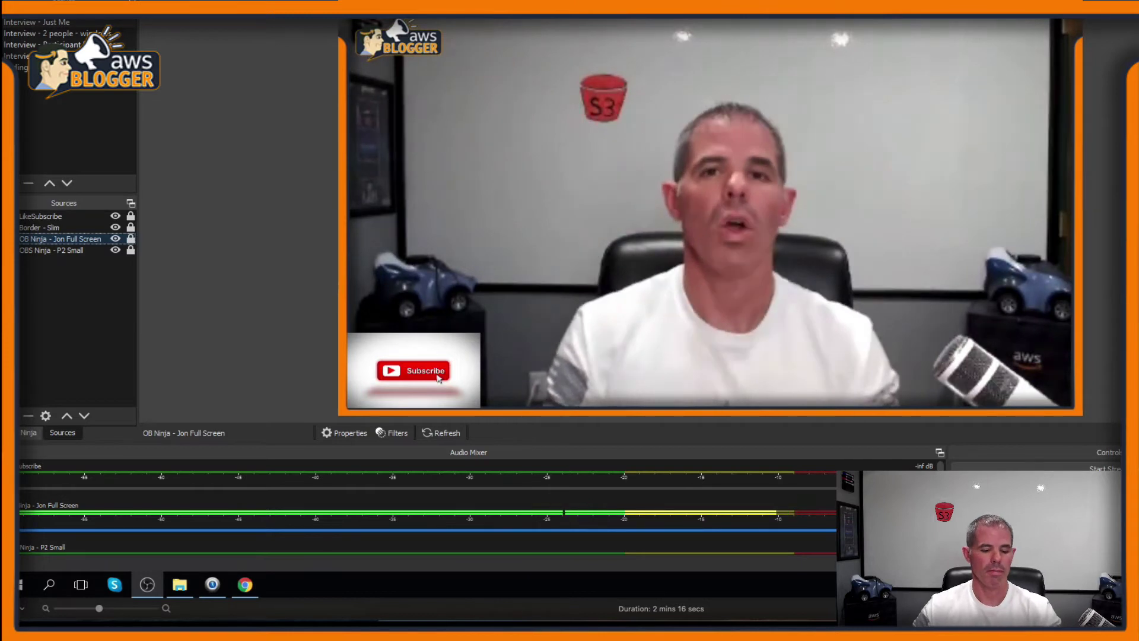
pyautogui.hotkey('alt', 'Tab')
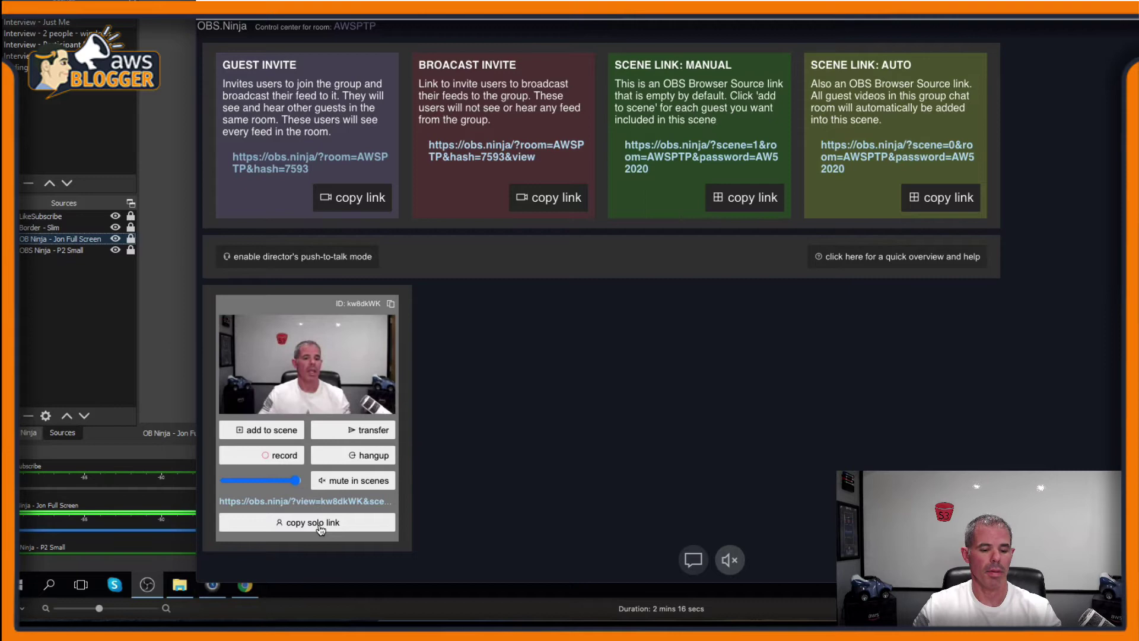
# Set the full-screen OBS Ninja source URL to the guest's solo view link.
pyautogui.click(319, 532)
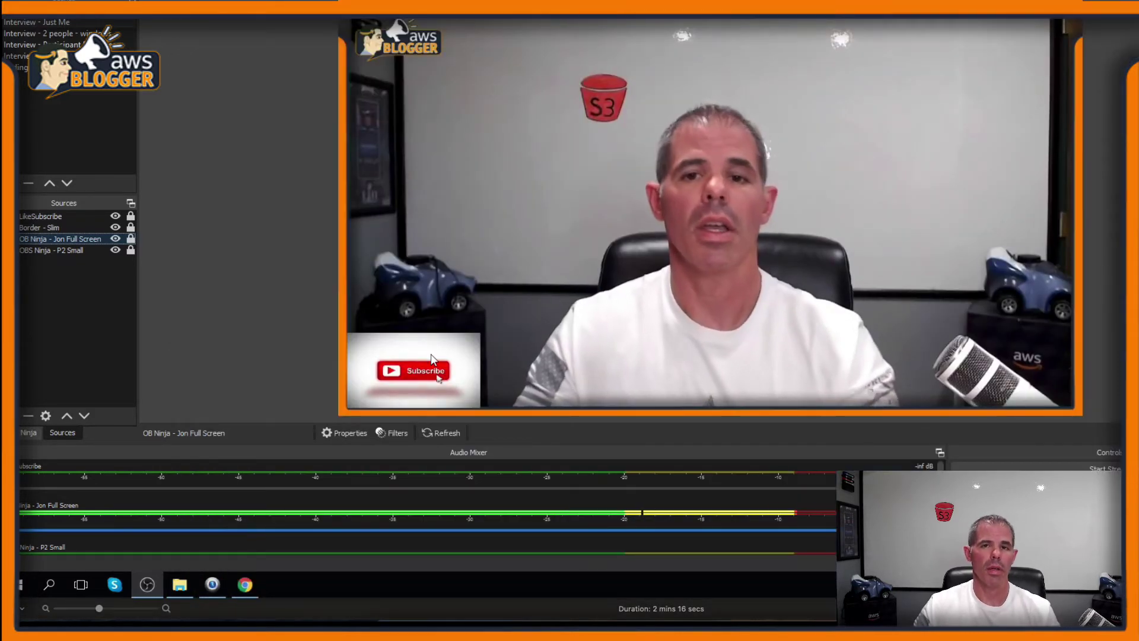
pyautogui.doubleClick(80, 236)
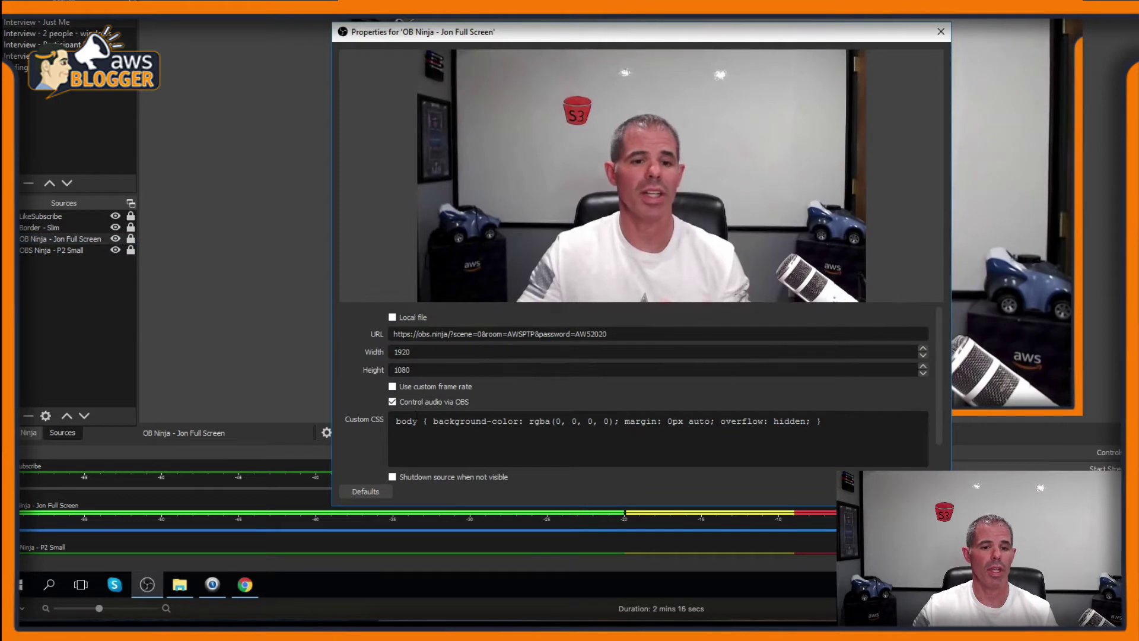
pyautogui.tripleClick(593, 333)
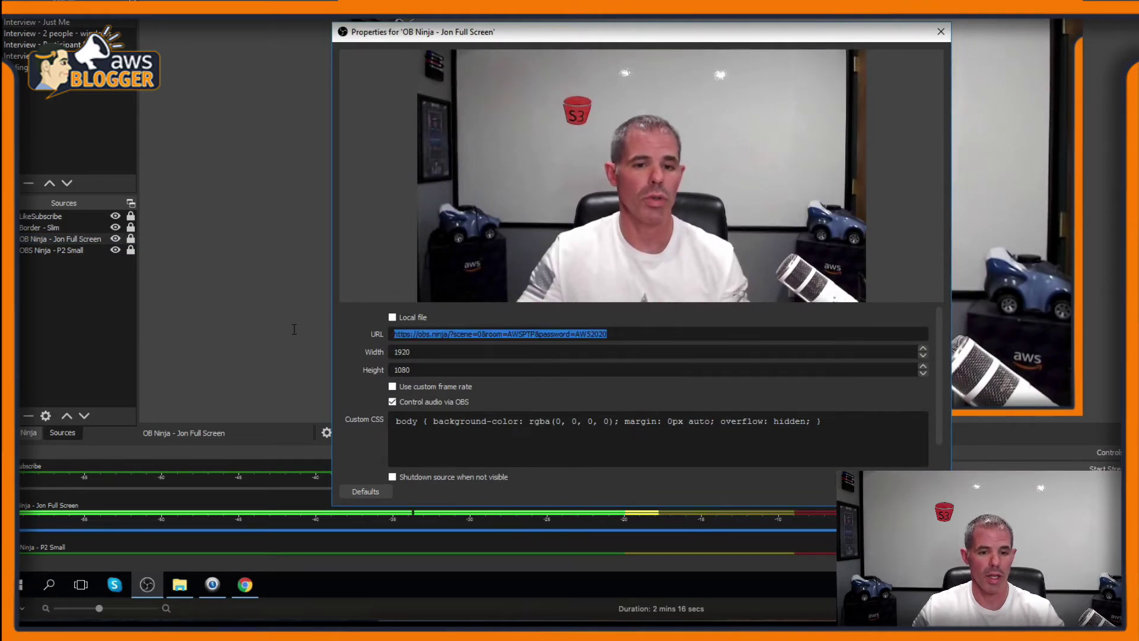
pyautogui.hotkey('ctrl', 'v')
pyautogui.press('Return')
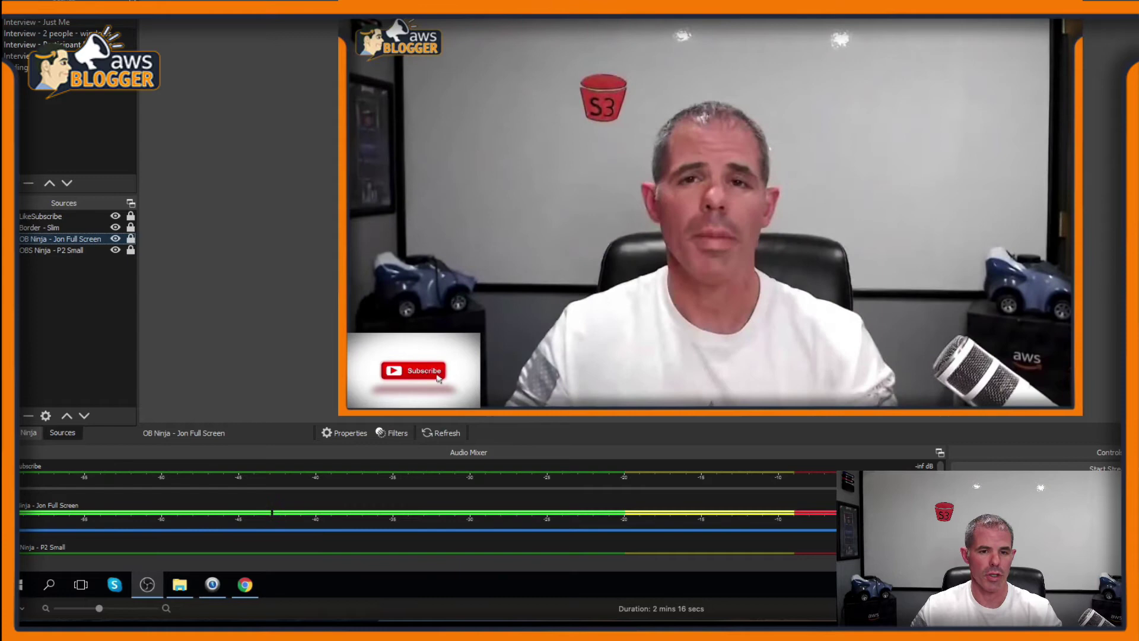
pyautogui.press('super+Tab')
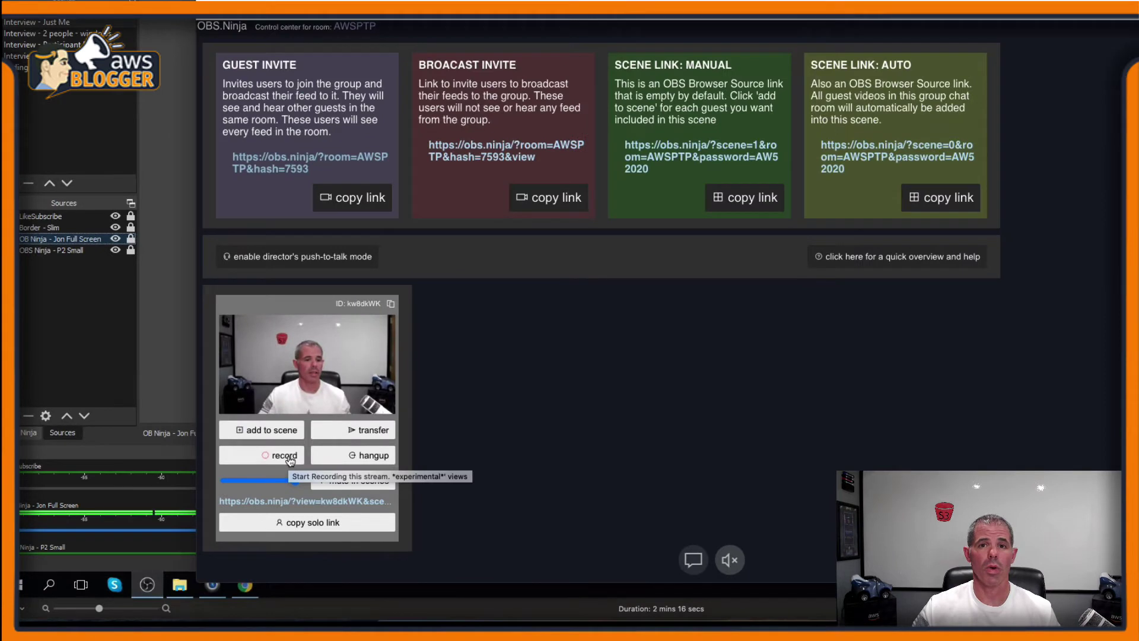
# Record the guest's feed at 4000 kbps, stop it, and cancel saving the file.
pyautogui.click(284, 455)
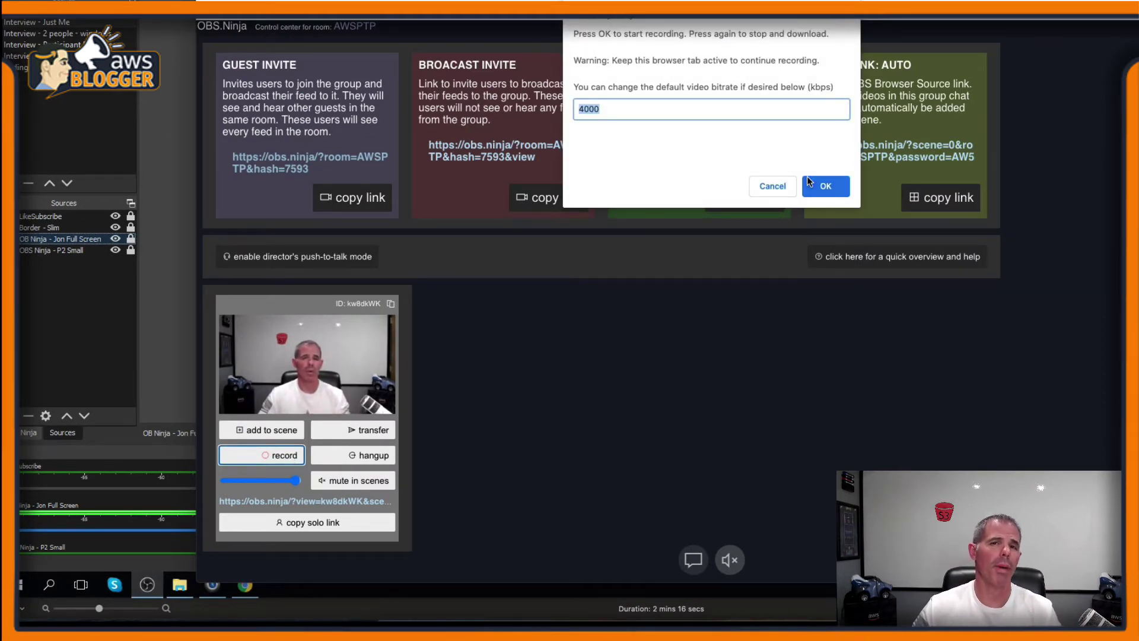
pyautogui.click(835, 189)
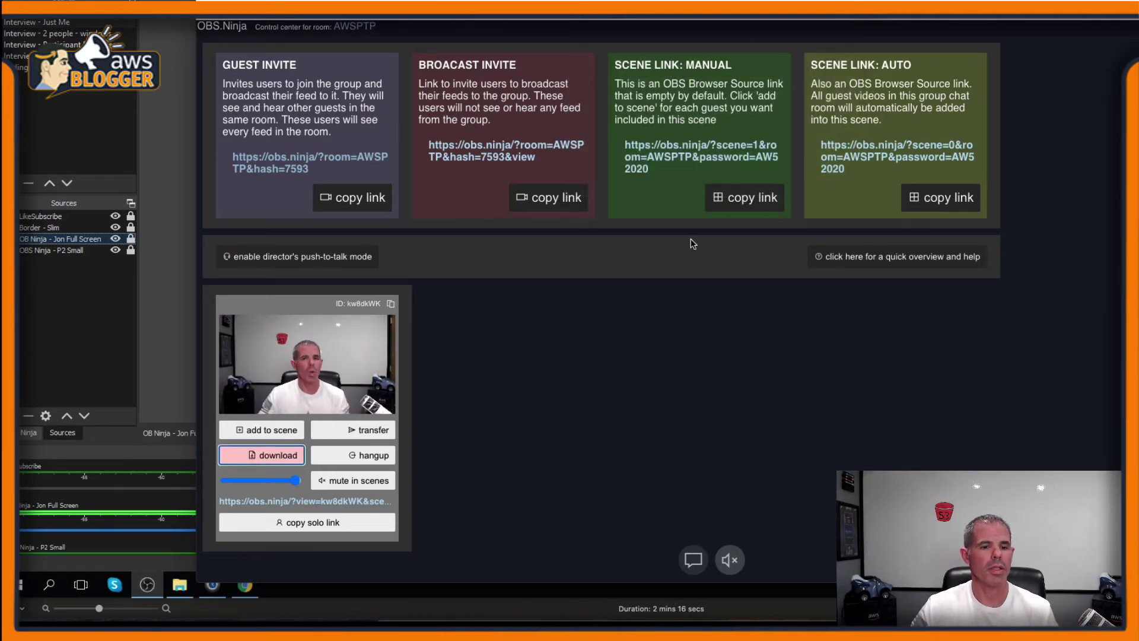
pyautogui.click(286, 454)
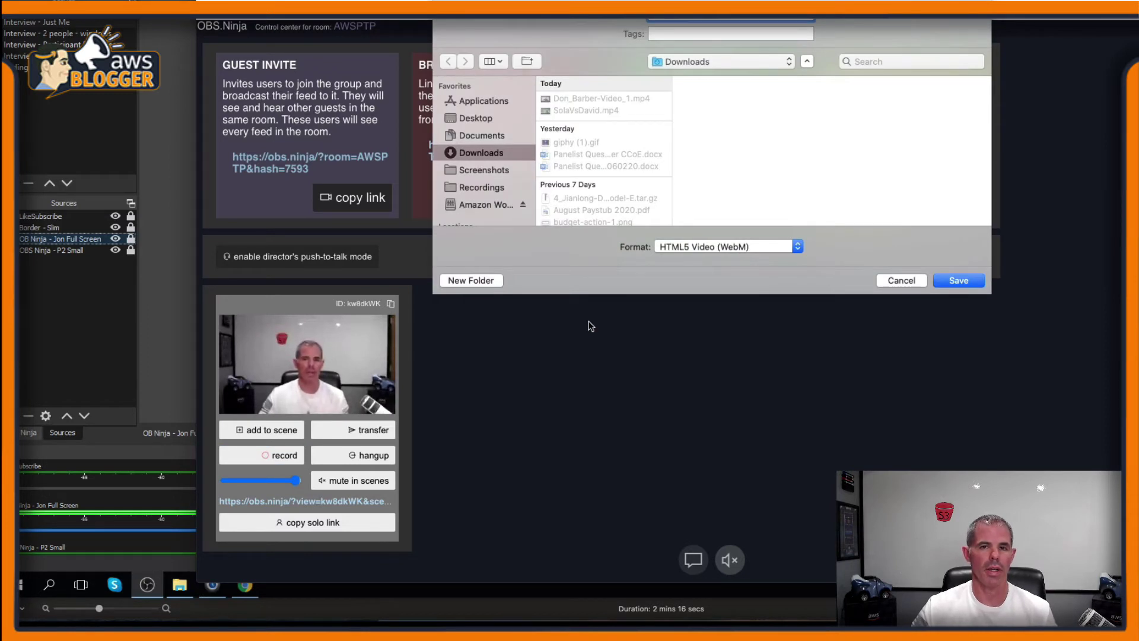
pyautogui.click(900, 281)
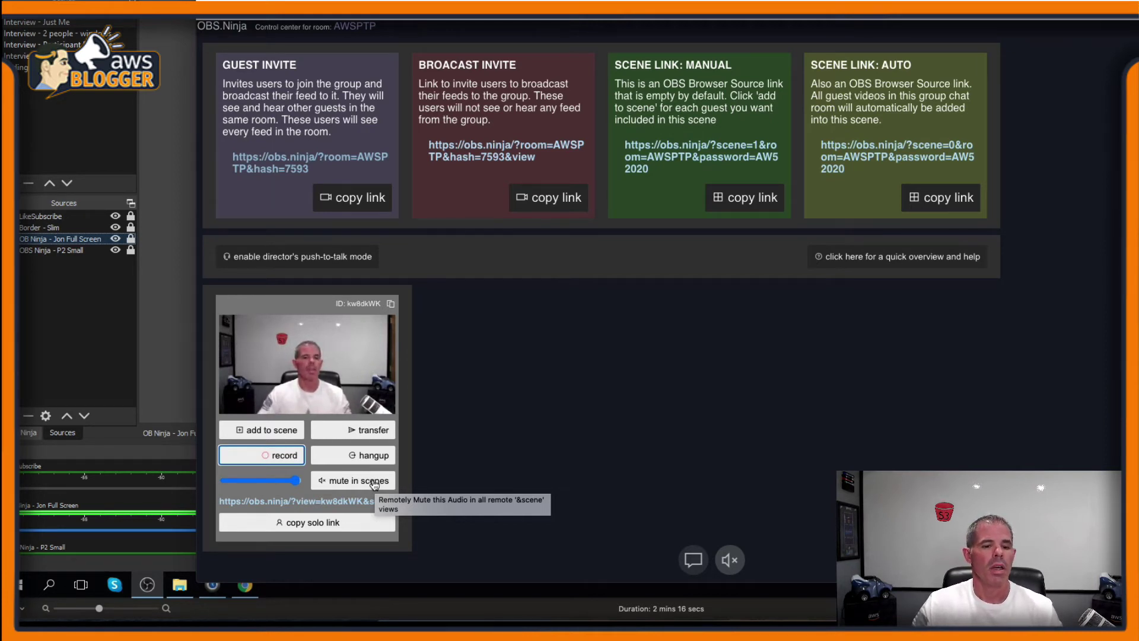
pyautogui.click(334, 524)
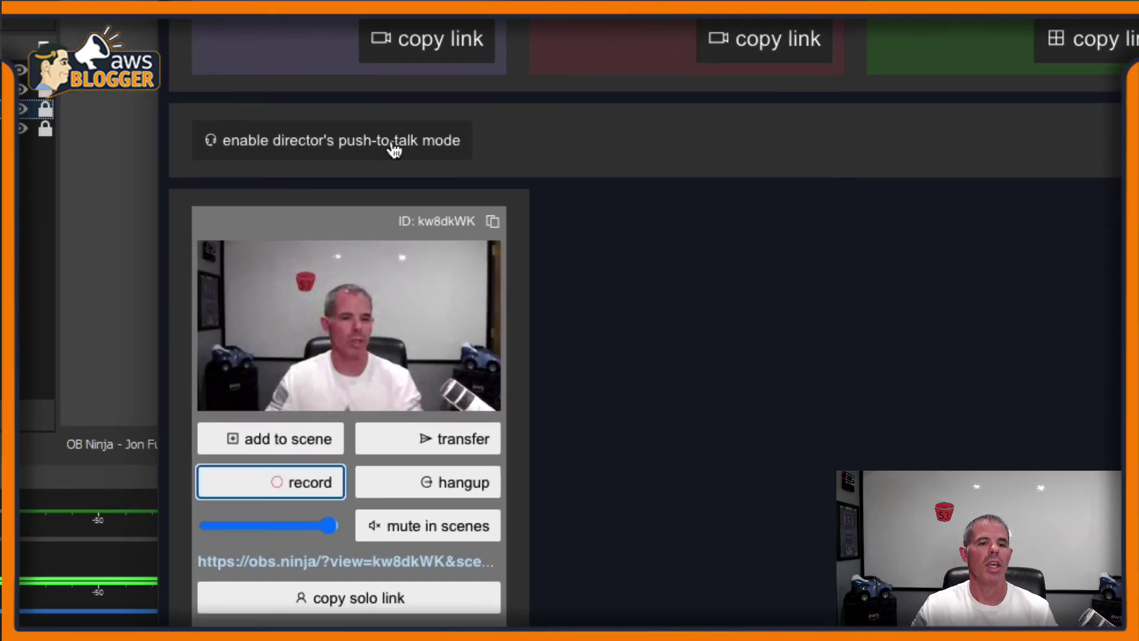
# Enable director push-to-talk, toggling the mic muted, unmuted, and finally muted again.
pyautogui.click(336, 261)
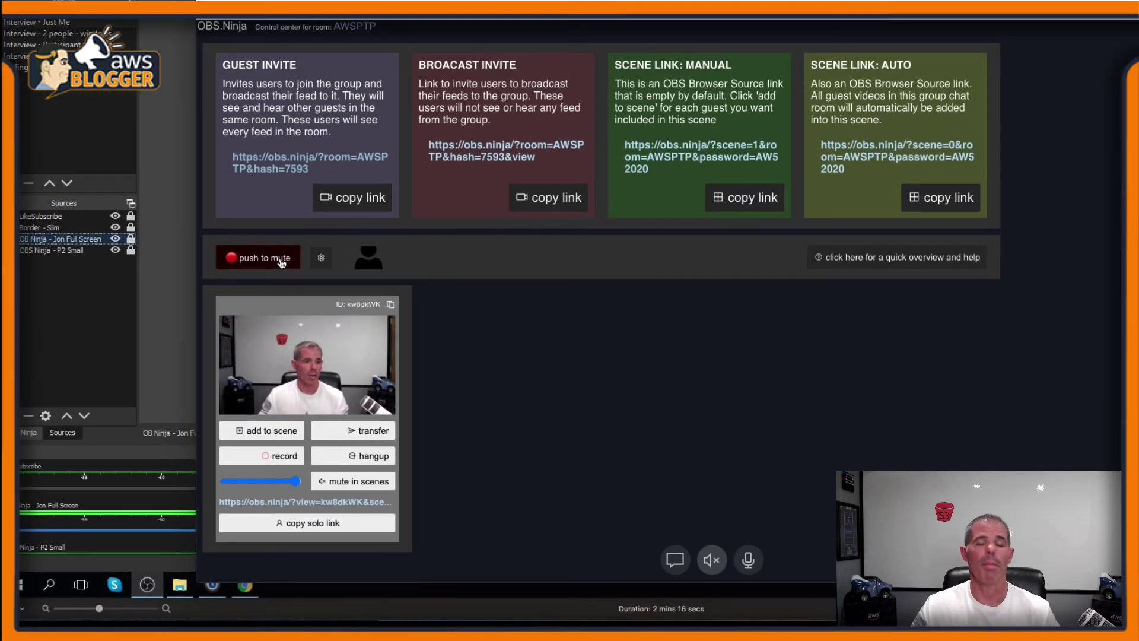
pyautogui.click(286, 235)
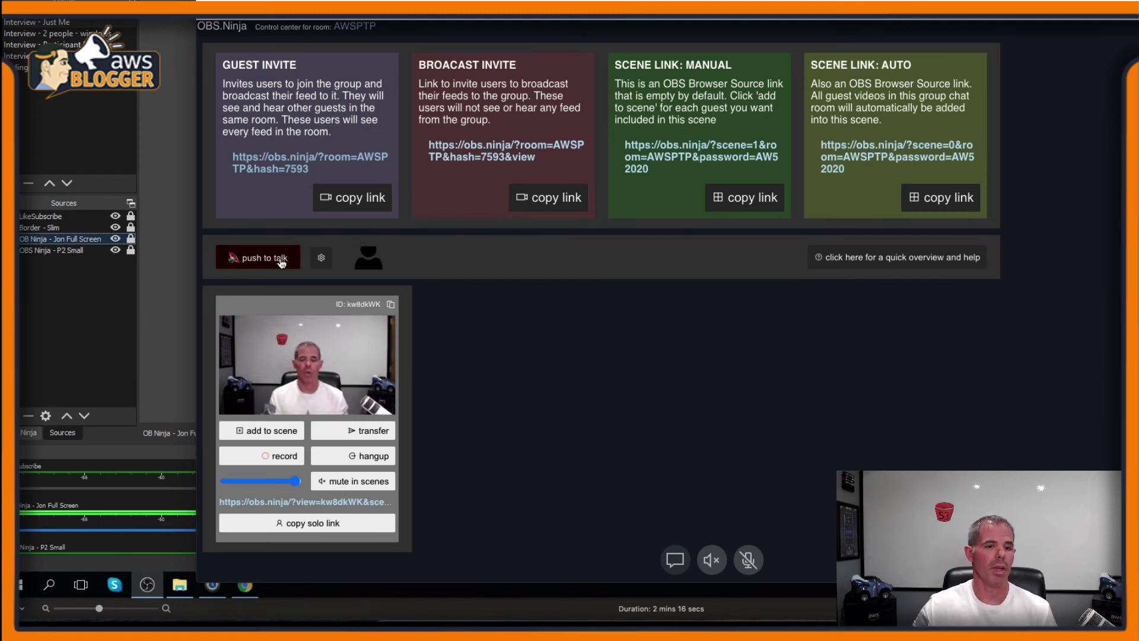
pyautogui.click(281, 259)
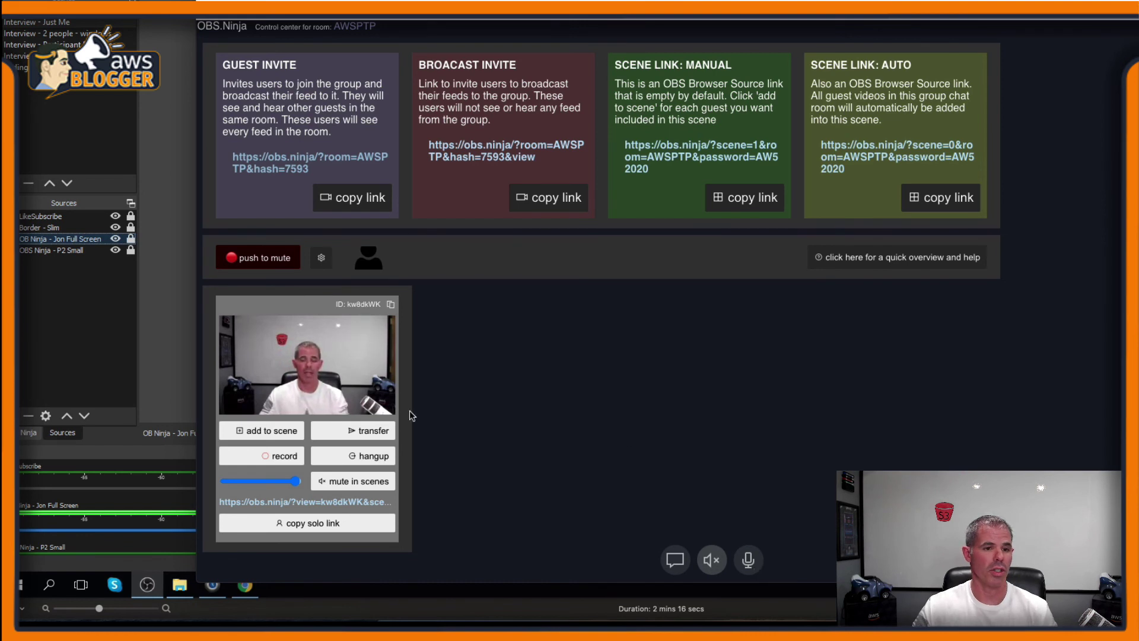
pyautogui.click(270, 265)
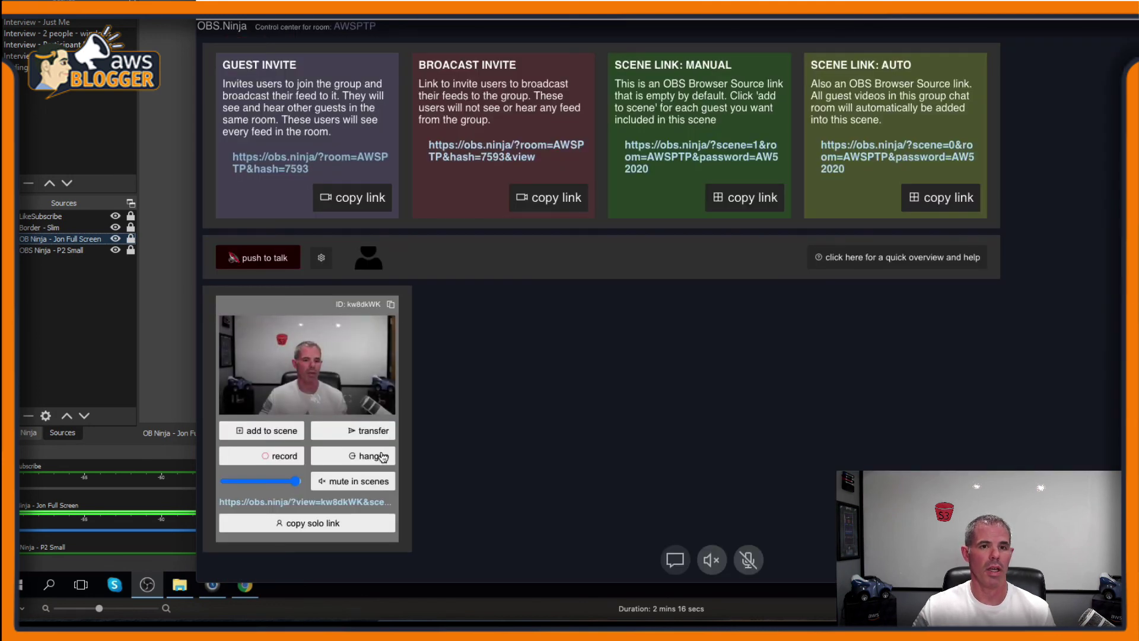
# Hang up on the guest and confirm the disconnection.
pyautogui.click(383, 456)
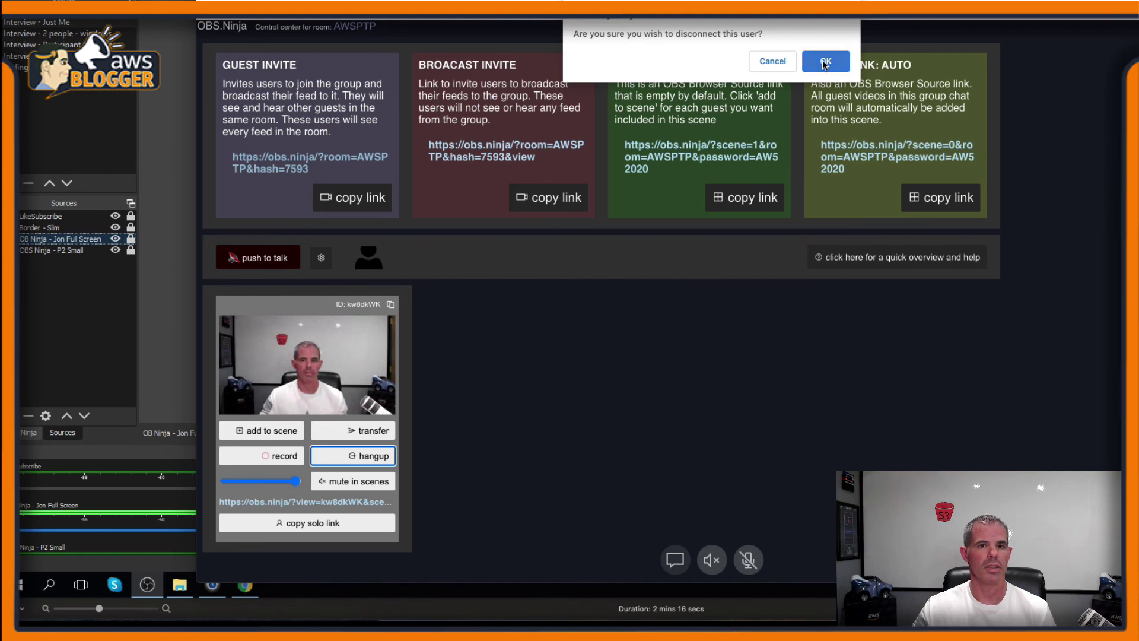
pyautogui.click(825, 62)
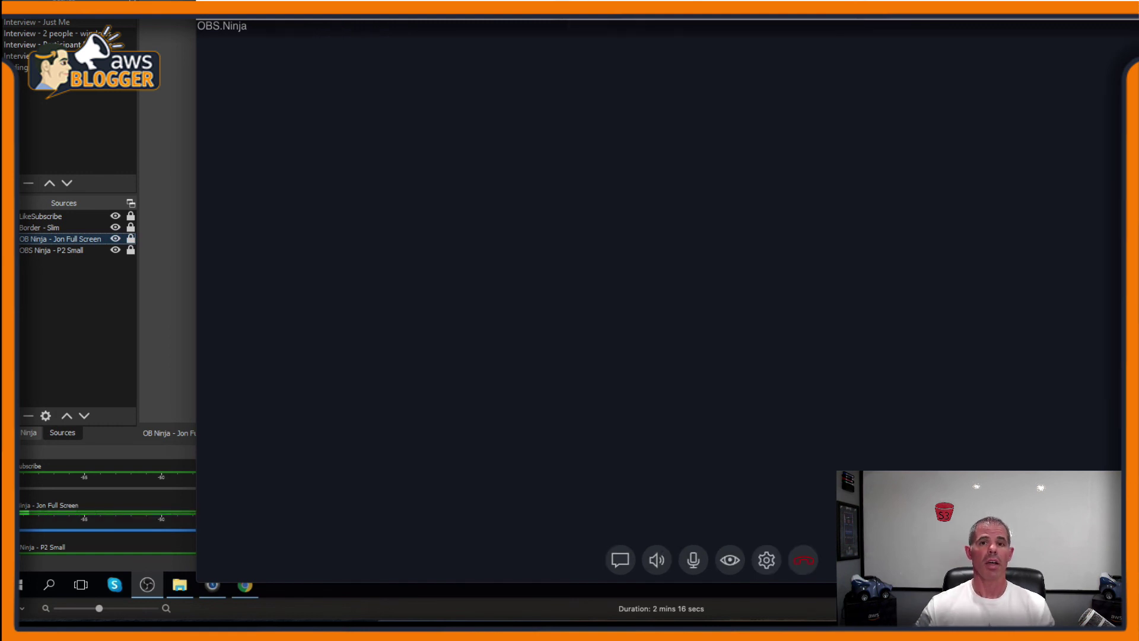